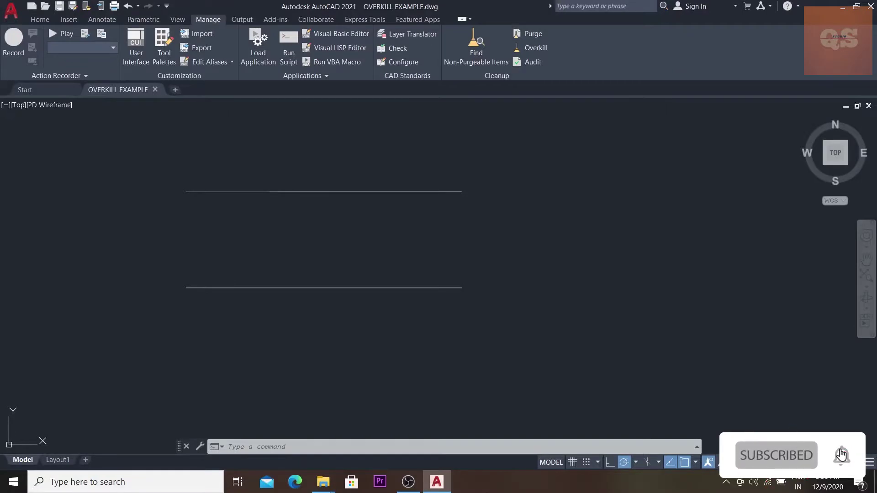
Load the Total_Length(TL).lsp file through the Manage tab's Load Application dialog
middle_drag(305, 226, 305, 219)
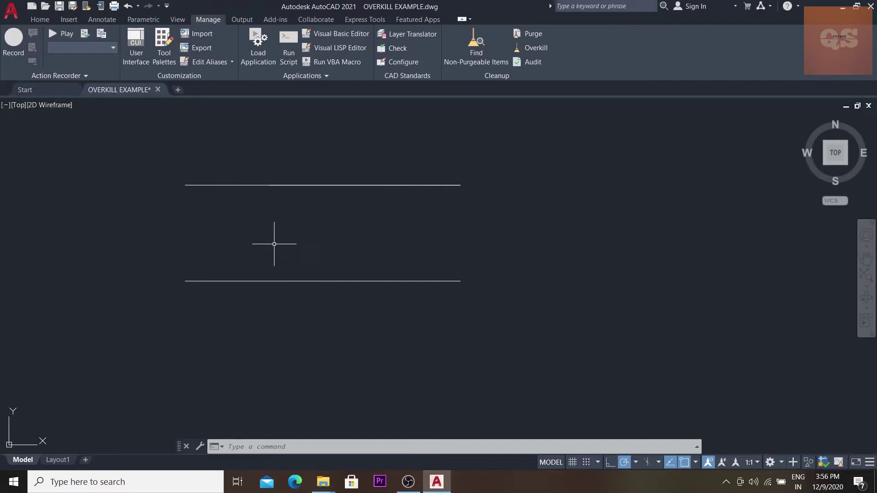
scroll(257, 248, up, 1)
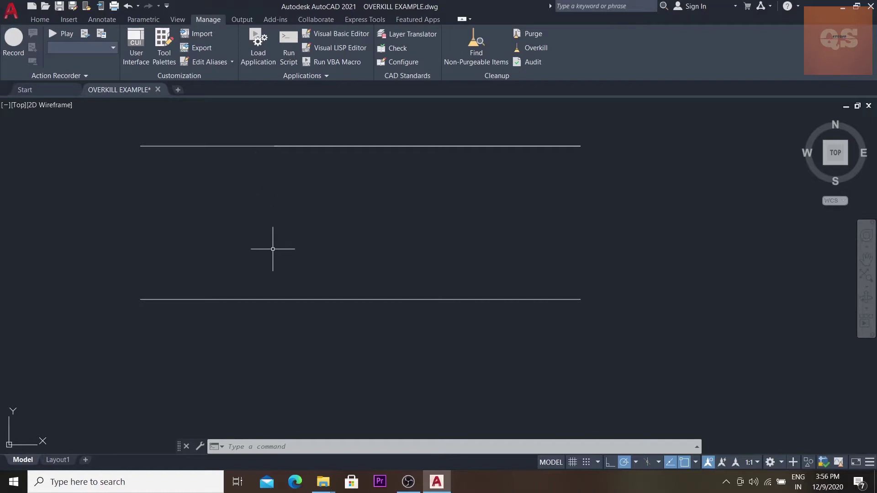
scroll(328, 228, down, 1)
scroll(327, 228, up, 1)
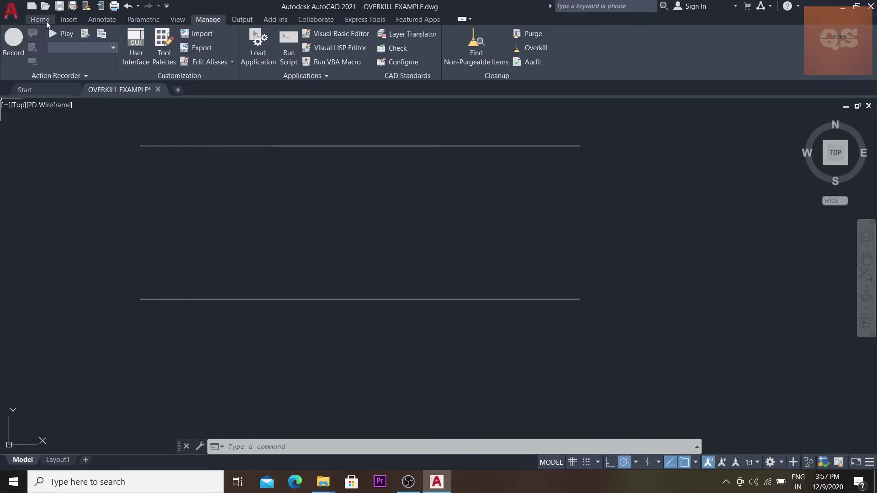
click(40, 19)
click(207, 20)
click(258, 49)
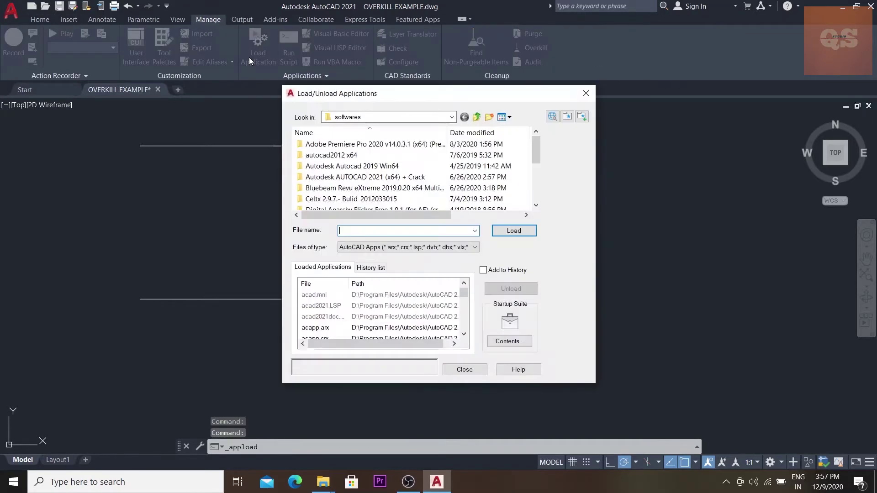
scroll(363, 191, down, 5)
mouse_move(331, 198)
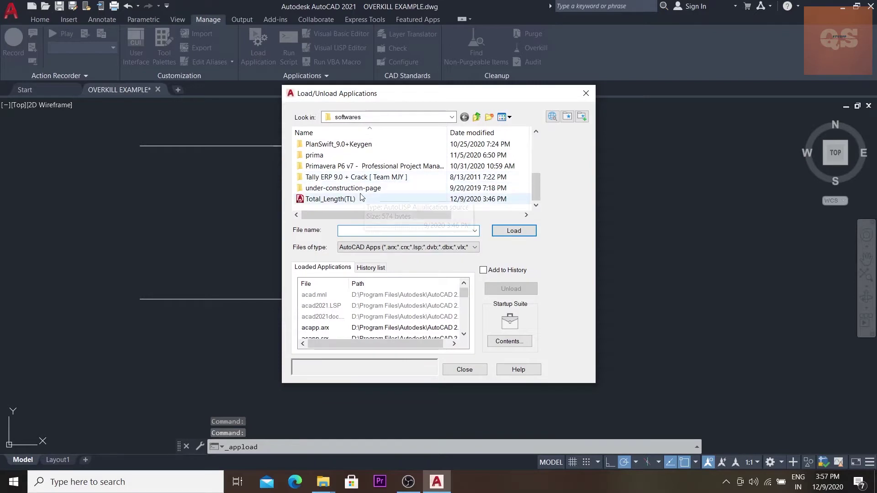
click(345, 199)
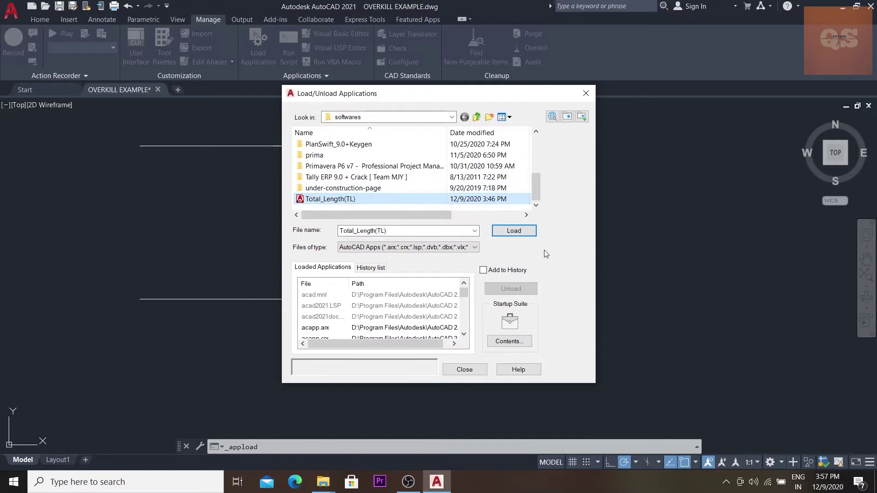
click(523, 232)
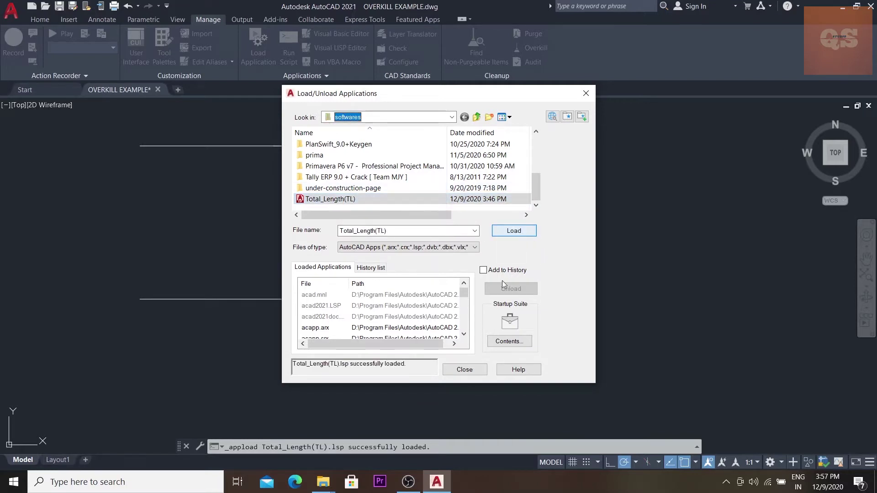
Window-select the top line with TL and dismiss the 438.30 total length result
click(465, 369)
key(Escape)
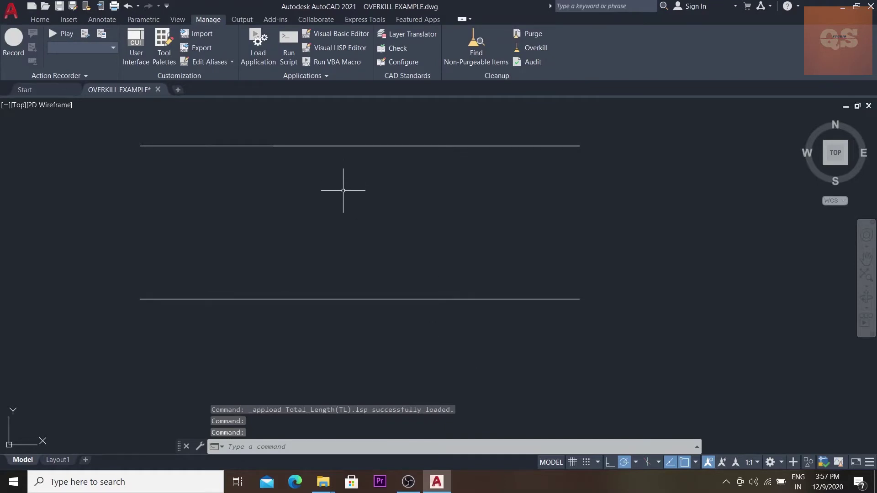
text(TL)
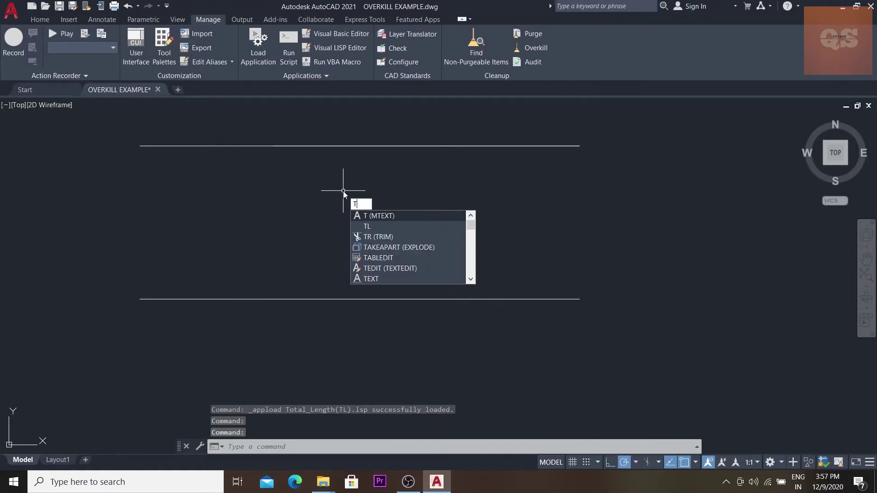
key(Return)
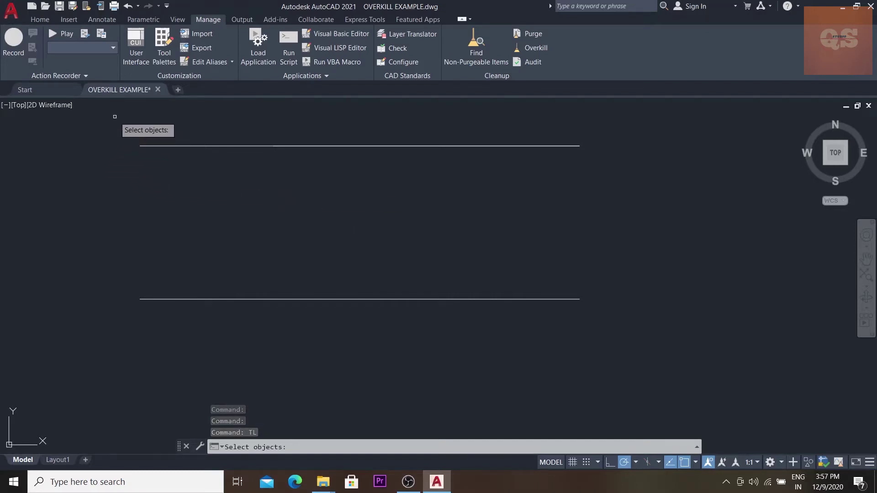
click(115, 118)
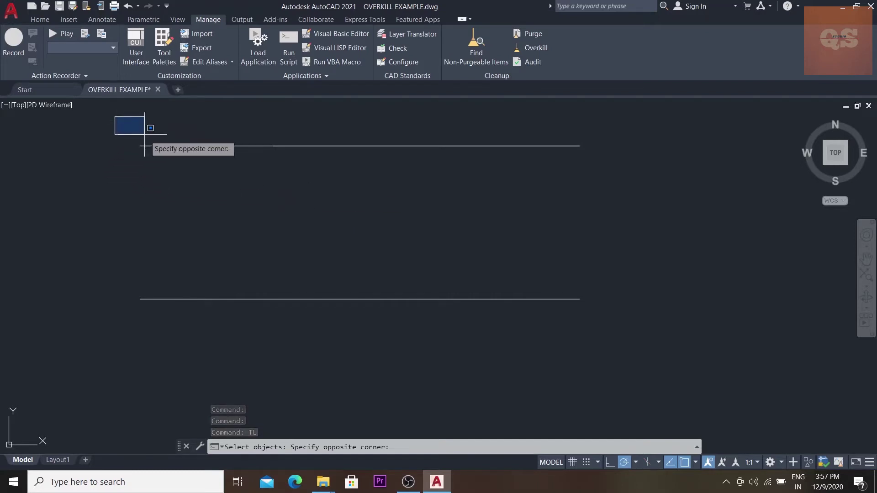
click(617, 184)
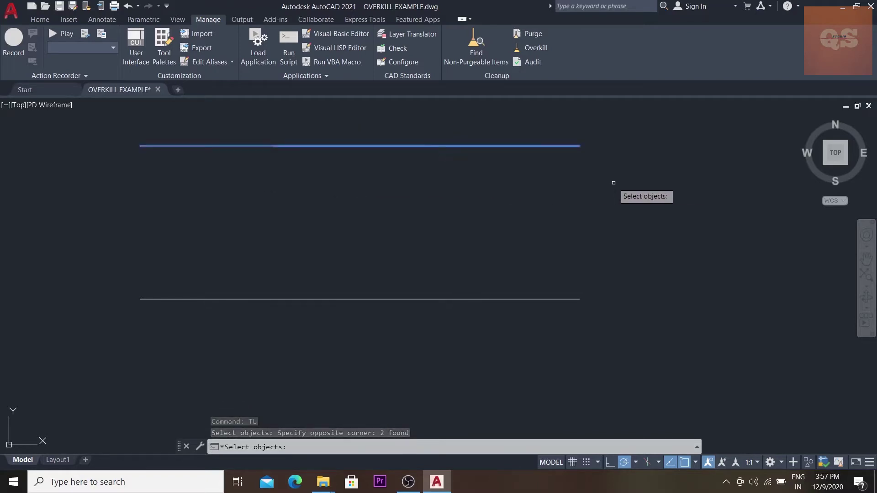
key(Return)
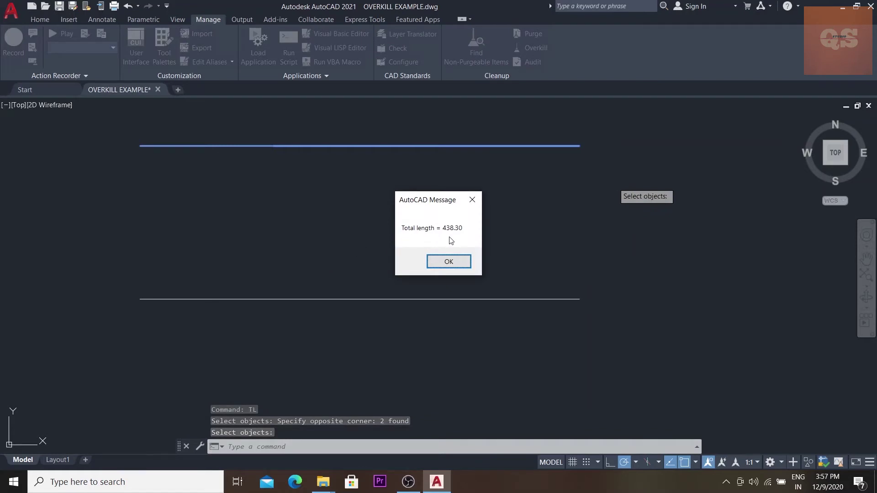
key(Return)
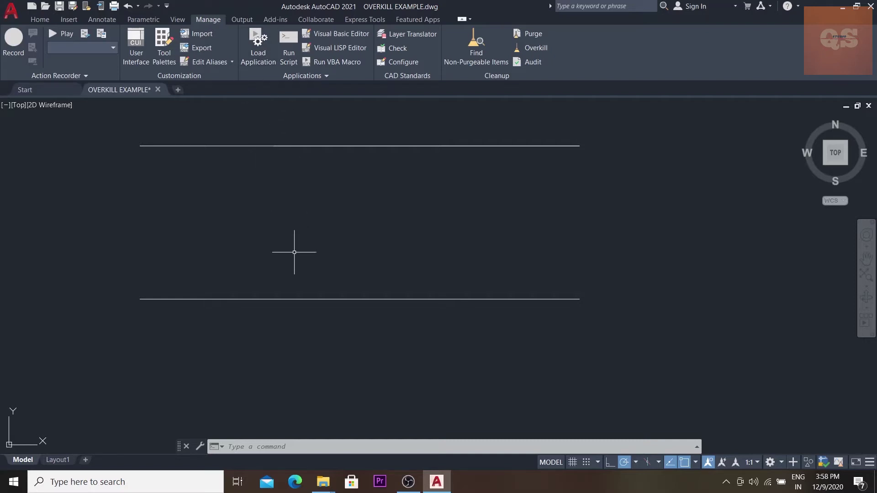
text(tT)
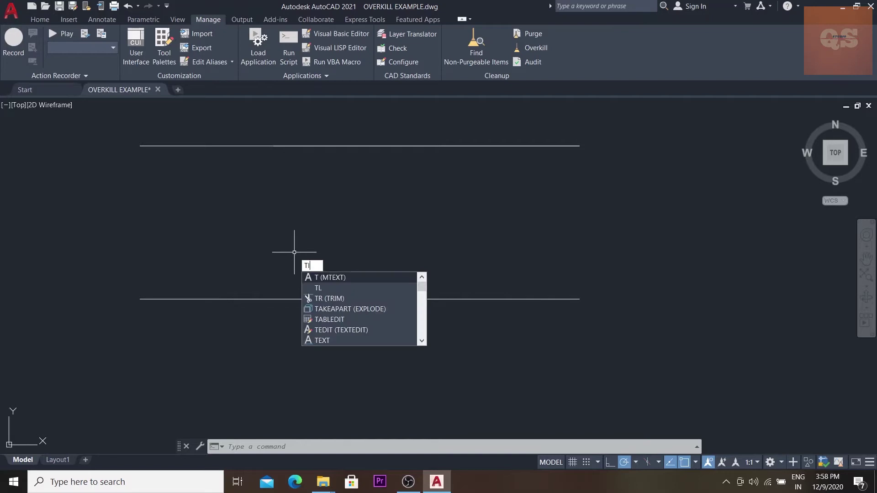
text(L)
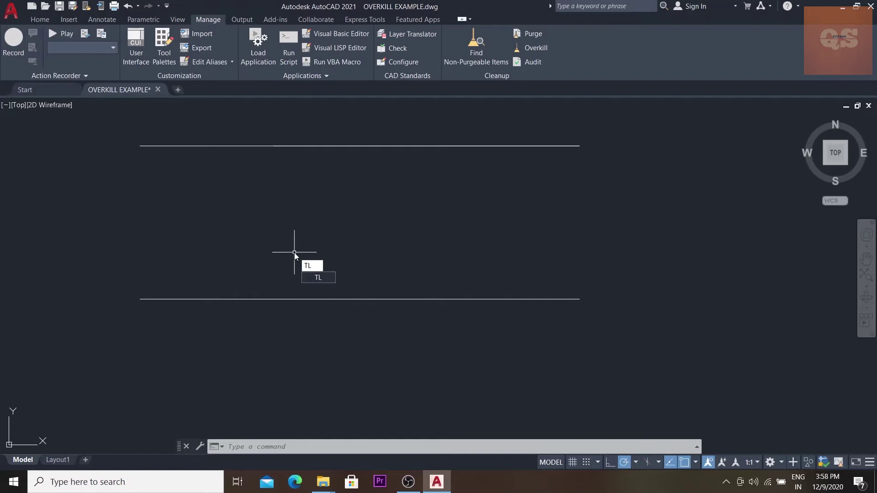
Window-select the bottom line with TL and dismiss the 258.32 total length result
key(Return)
click(68, 258)
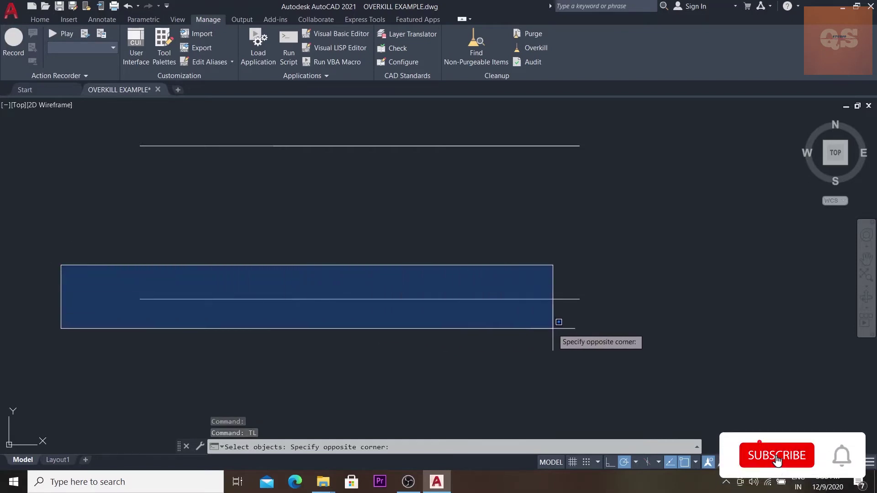
click(596, 329)
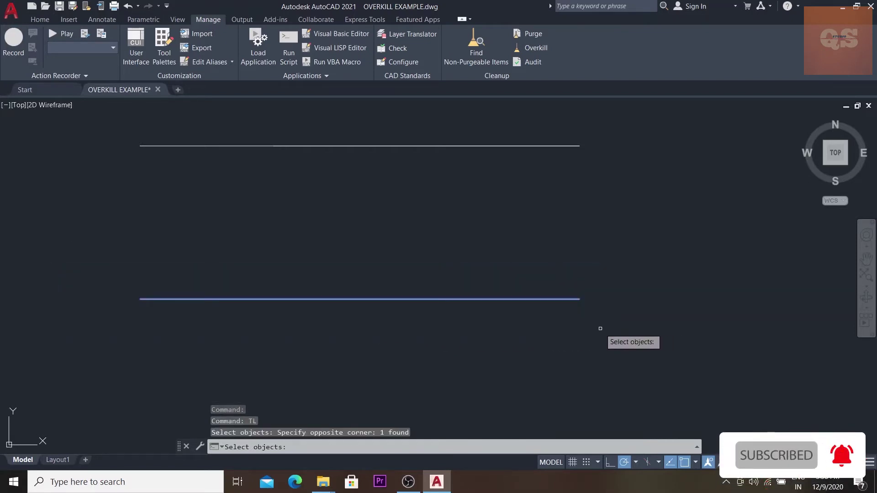
key(Return)
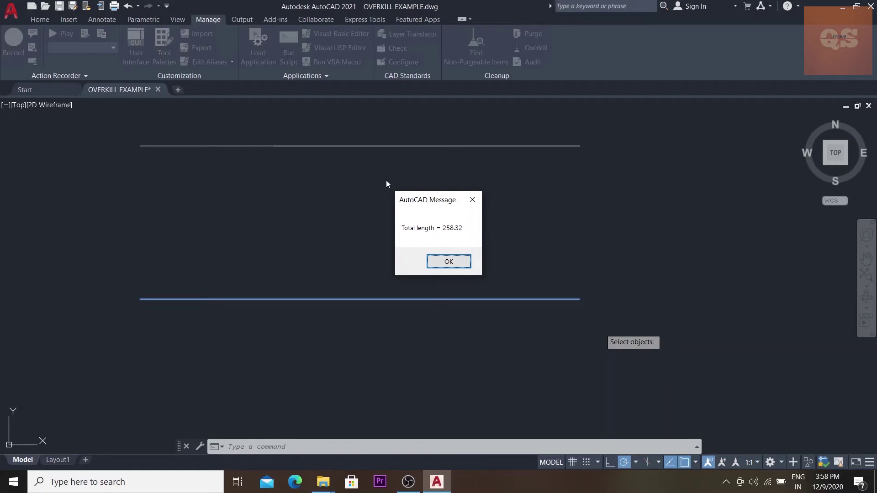
click(473, 201)
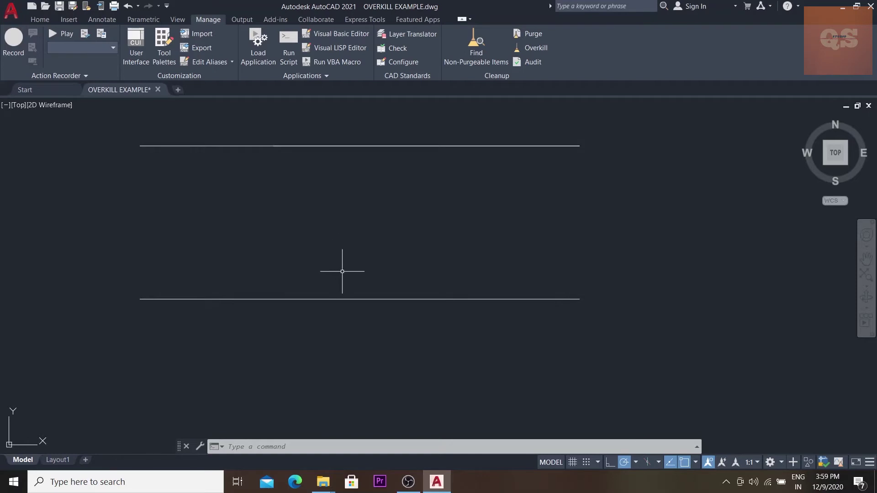
click(333, 291)
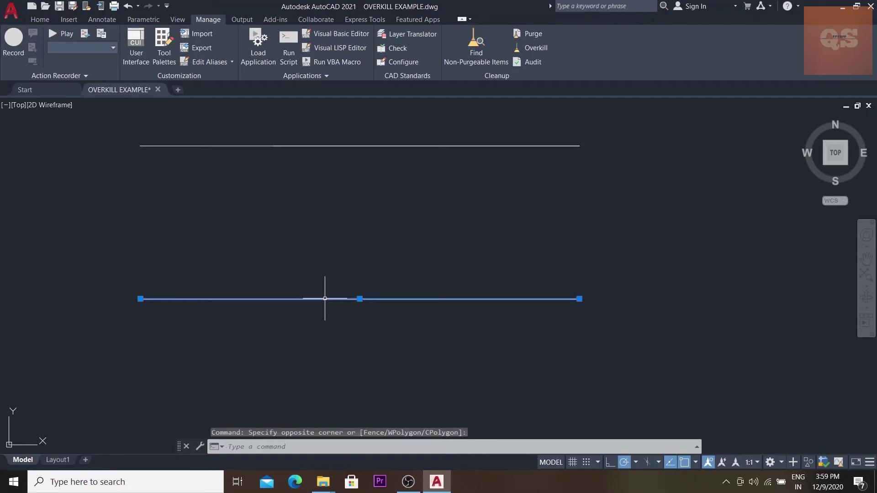
key(Delete)
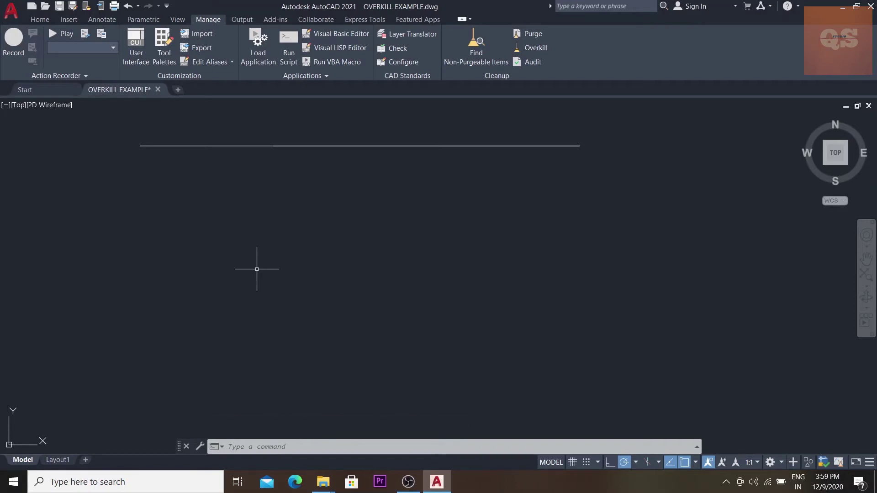
key(ctrl+z)
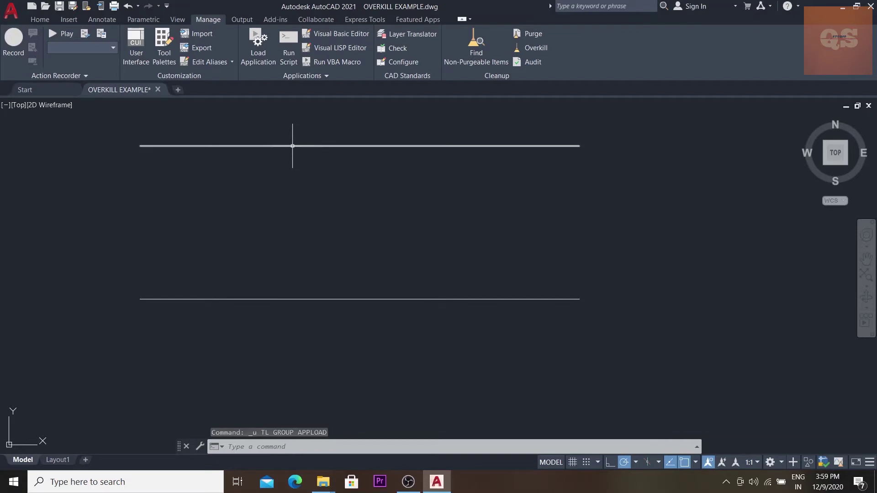
click(293, 146)
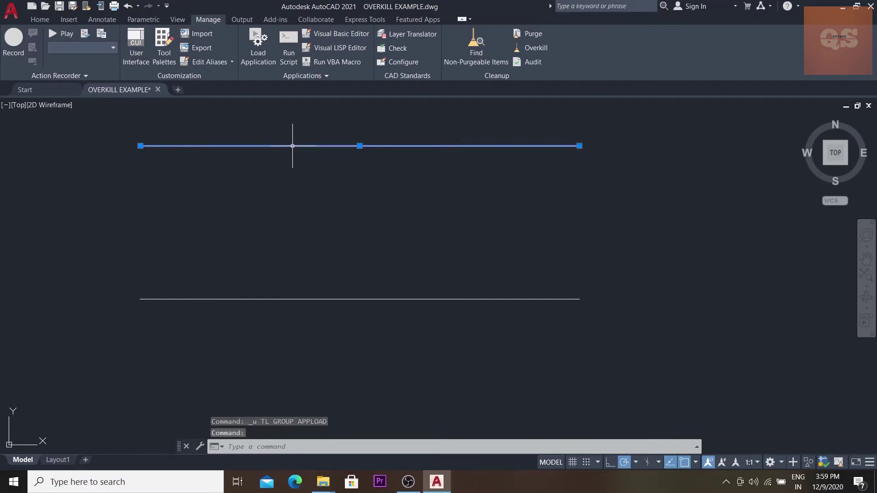
key(Delete)
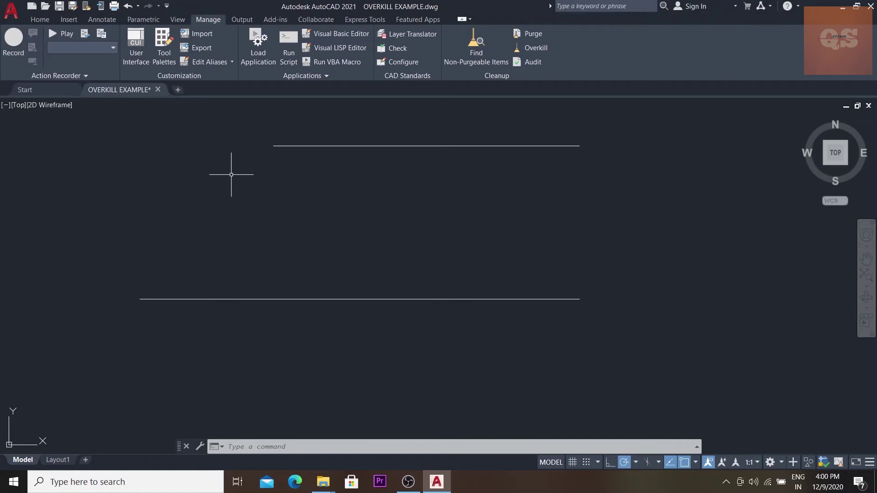
key(ctrl+z)
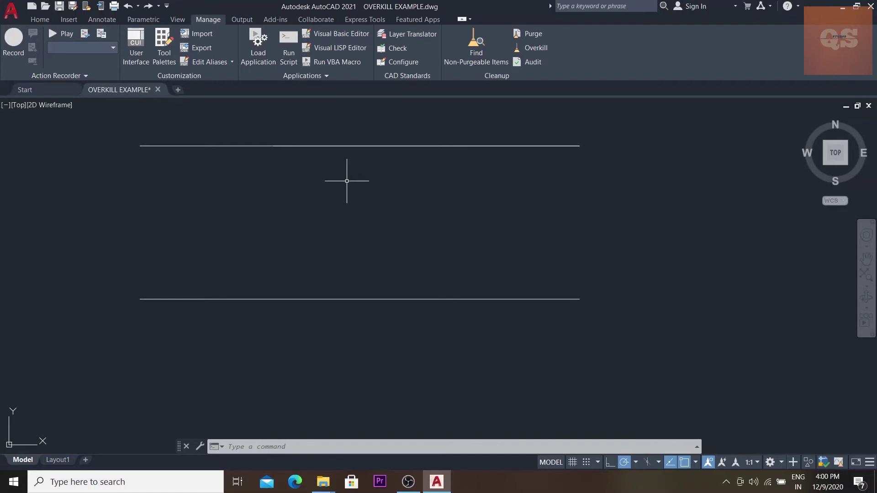
text(over)
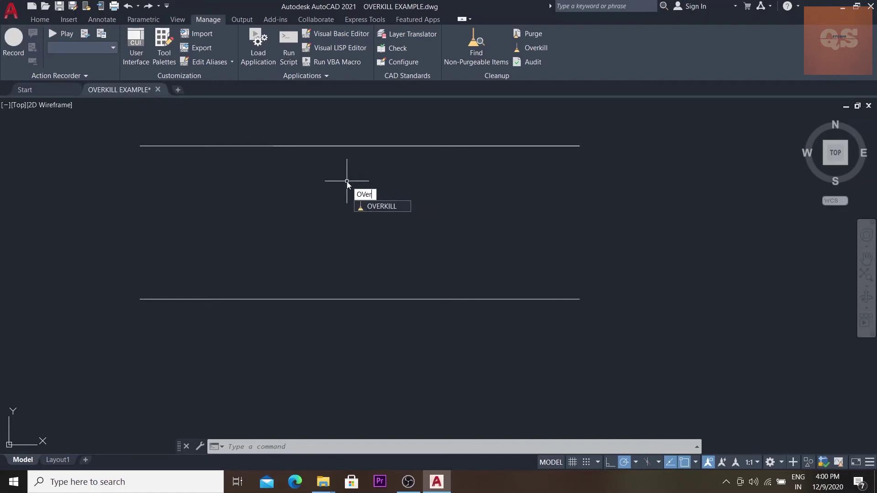
text(kill)
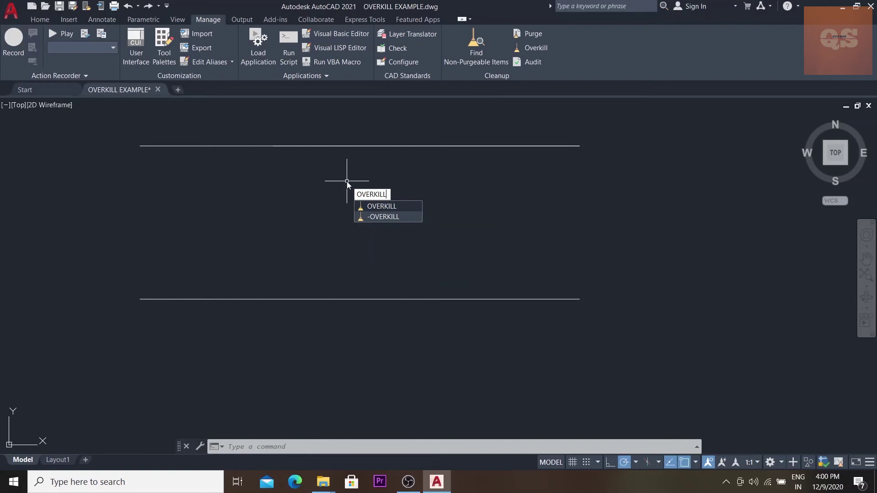
Run OVERKILL on both overlapping top lines, deleting one overlapping object
key(Return)
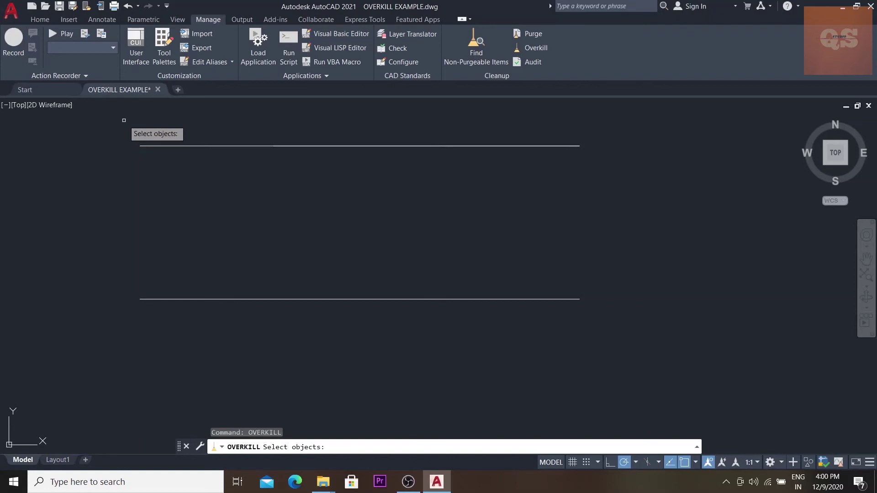
click(123, 120)
click(625, 162)
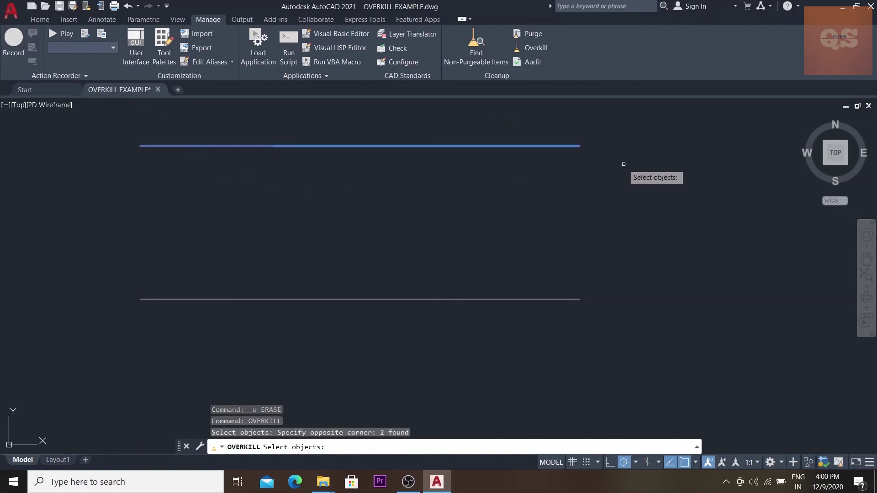
key(Return)
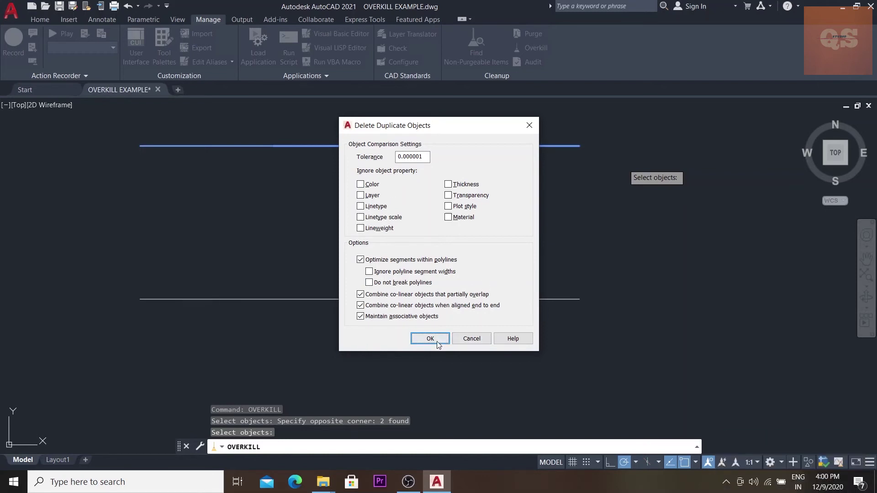
click(430, 339)
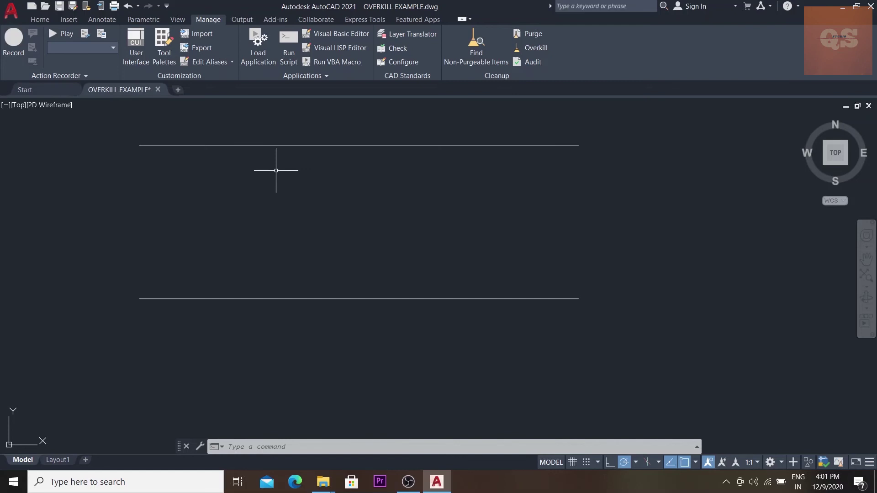
text(TL)
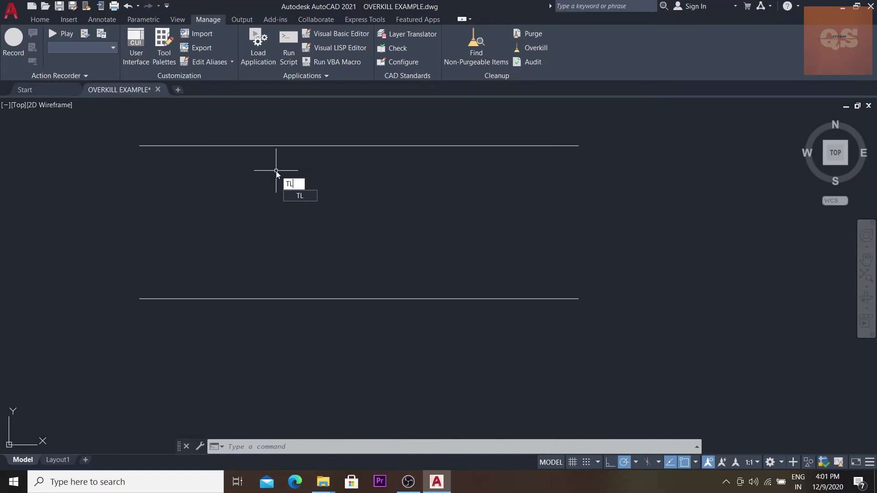
key(Return)
click(115, 121)
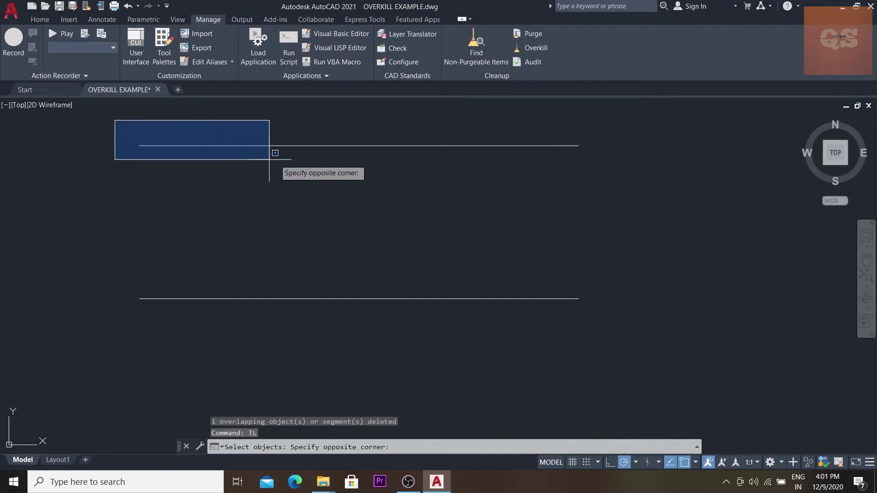
click(590, 164)
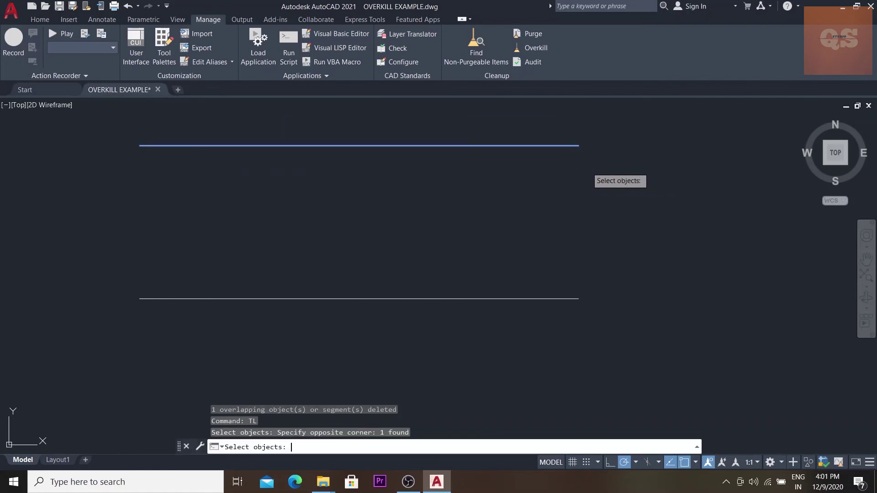
key(Return)
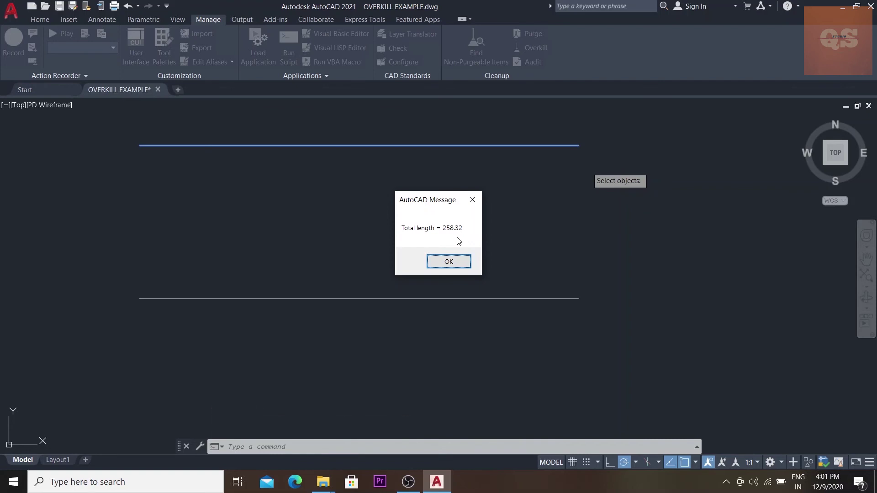
click(473, 199)
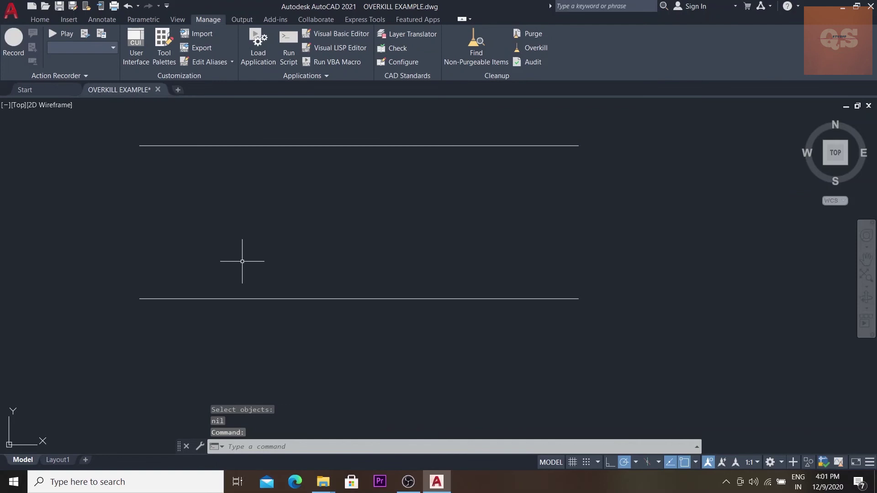
text(T)
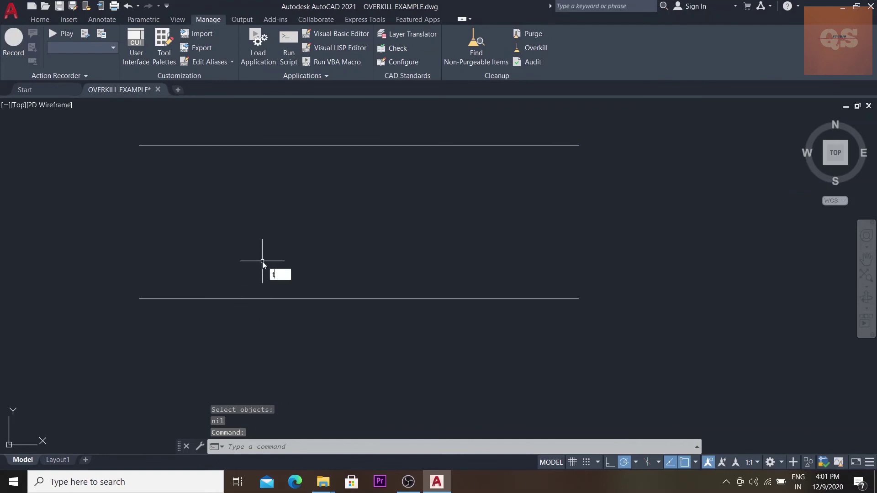
text(L)
key(Return)
click(101, 283)
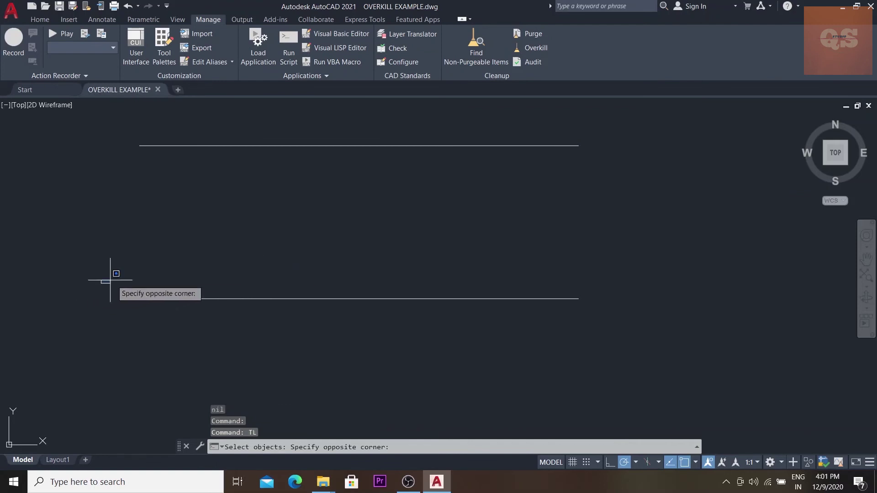
click(587, 314)
key(Return)
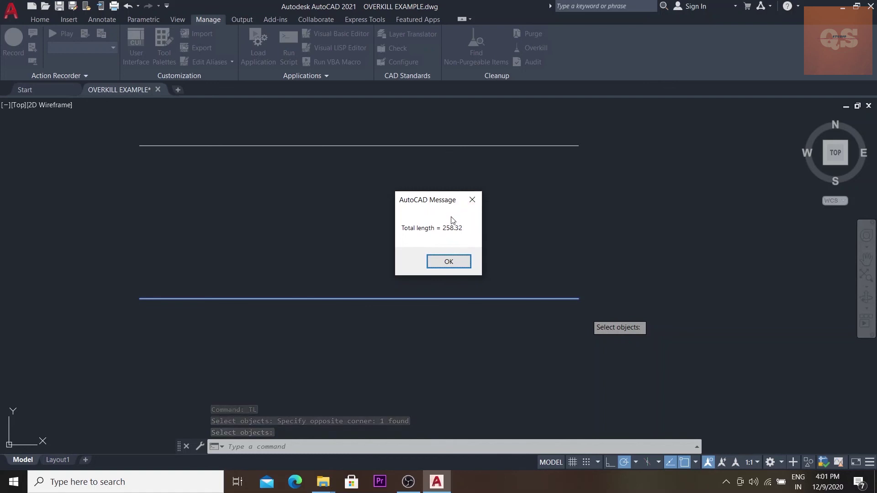
click(472, 201)
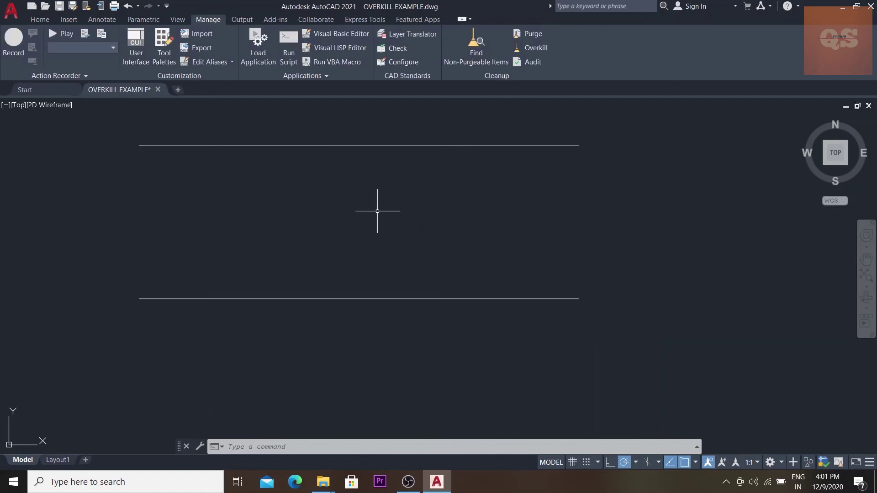